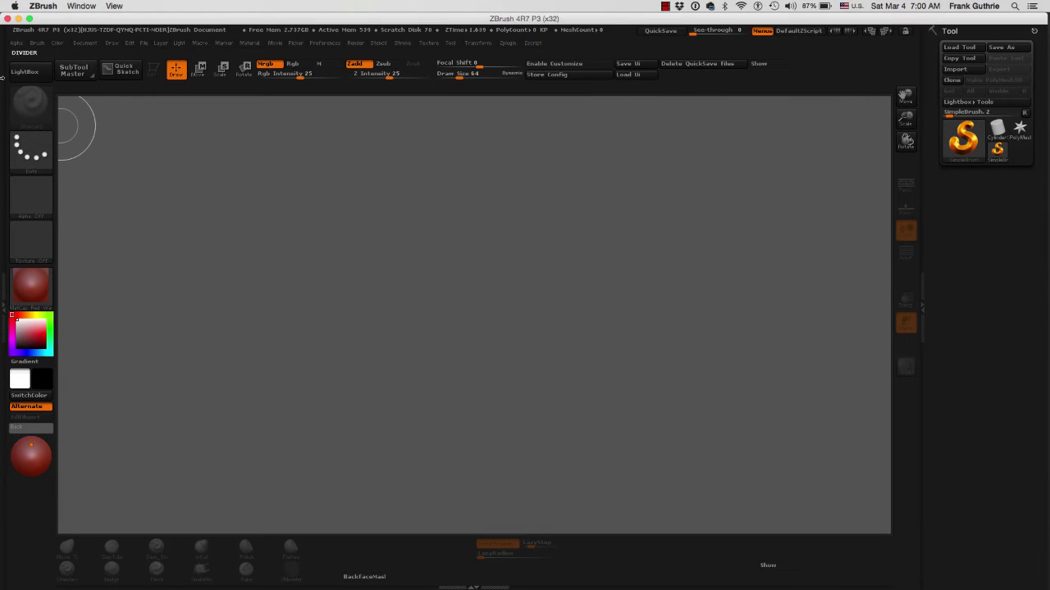
# Draw a Cube3D primitive in the middle of the canvas and switch it to Edit mode.
pyautogui.click(27, 72)
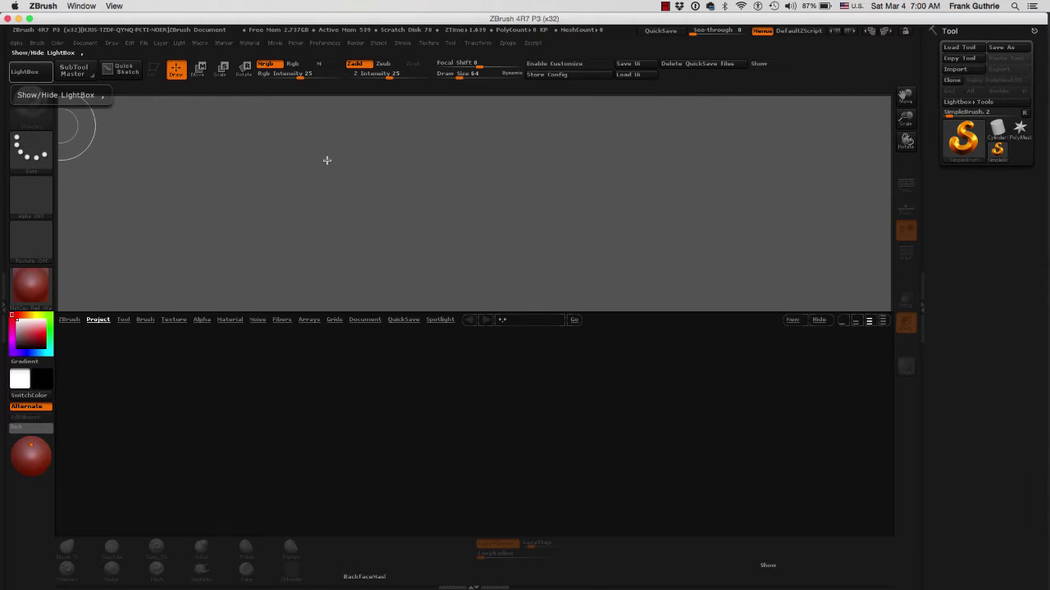
pyautogui.click(33, 73)
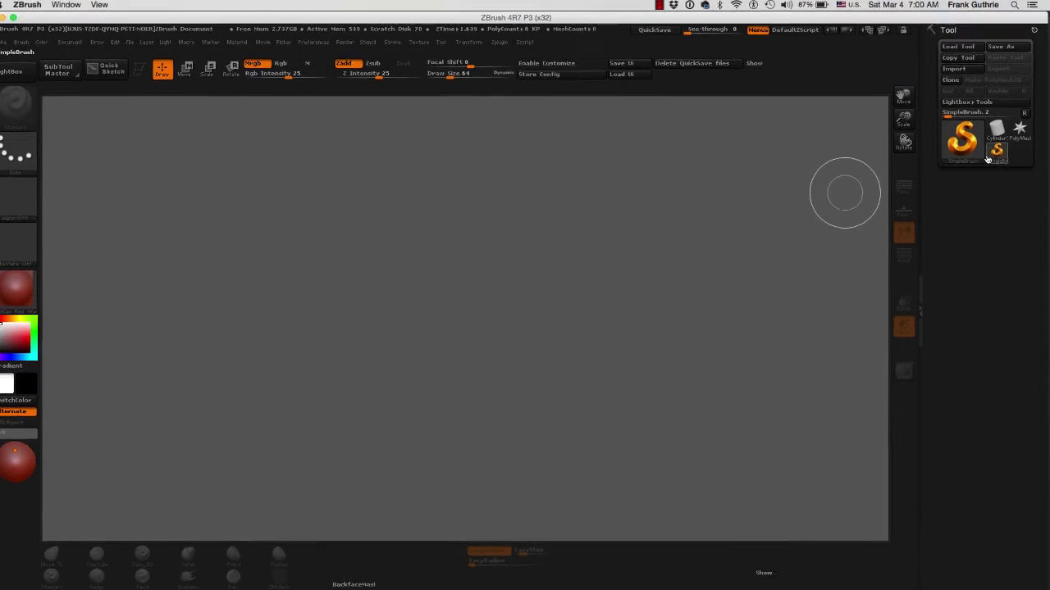
pyautogui.moveTo(965, 144)
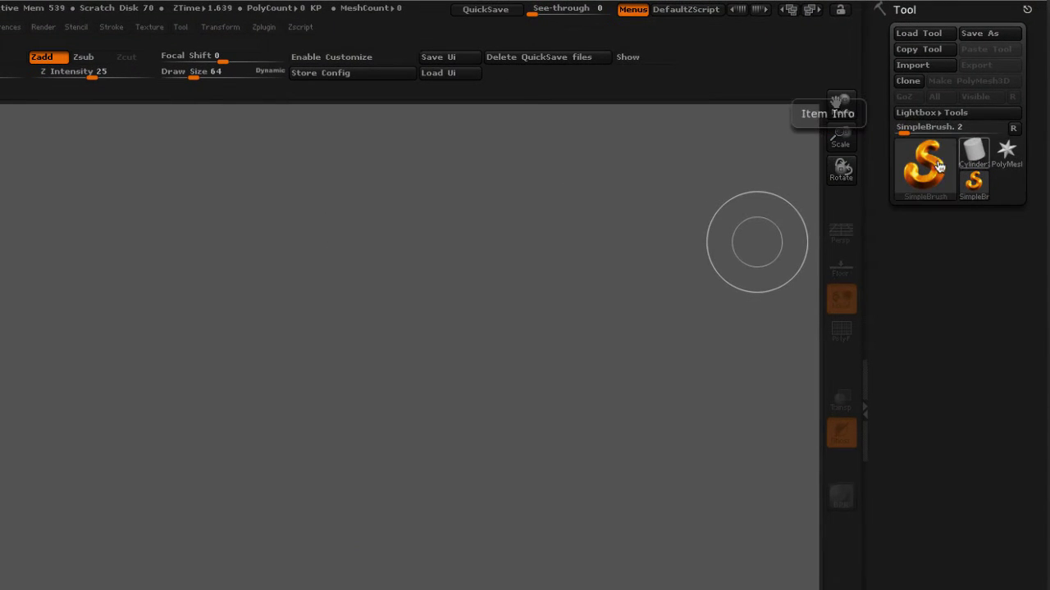
pyautogui.click(932, 168)
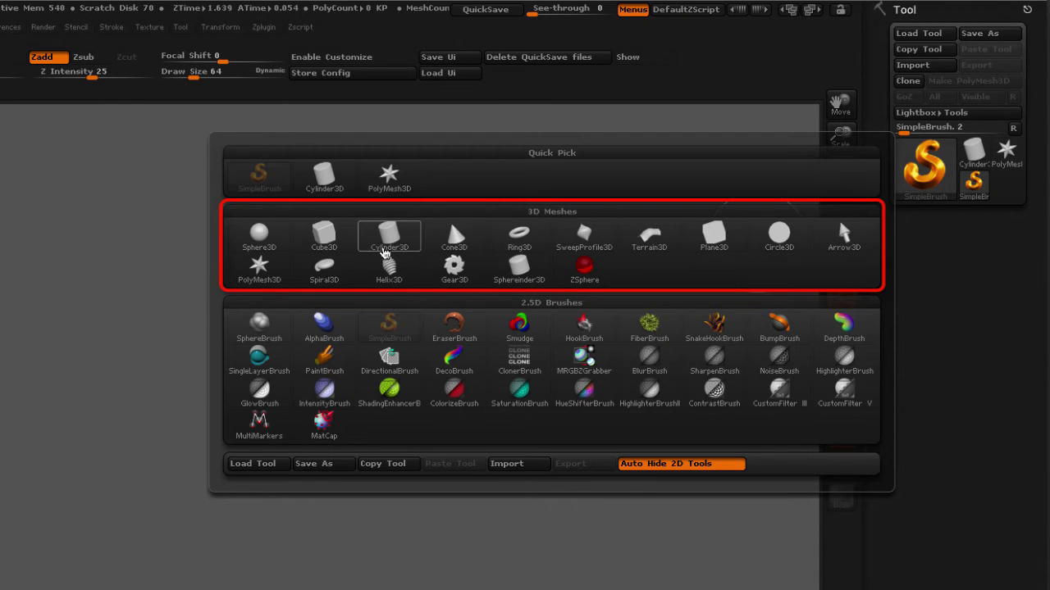
pyautogui.click(323, 236)
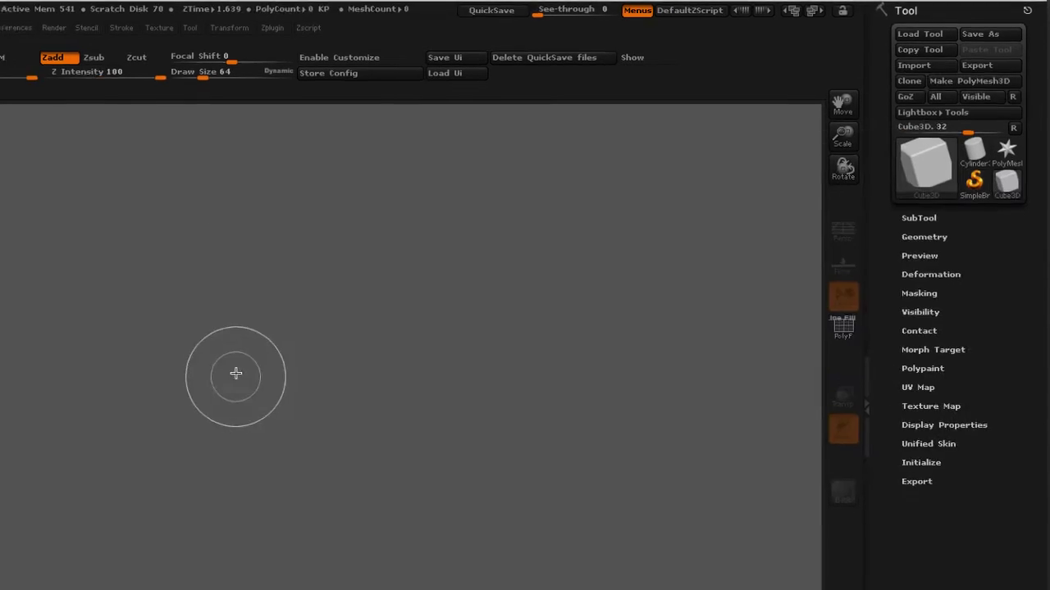
pyautogui.moveTo(484, 283); pyautogui.dragTo(480, 429)
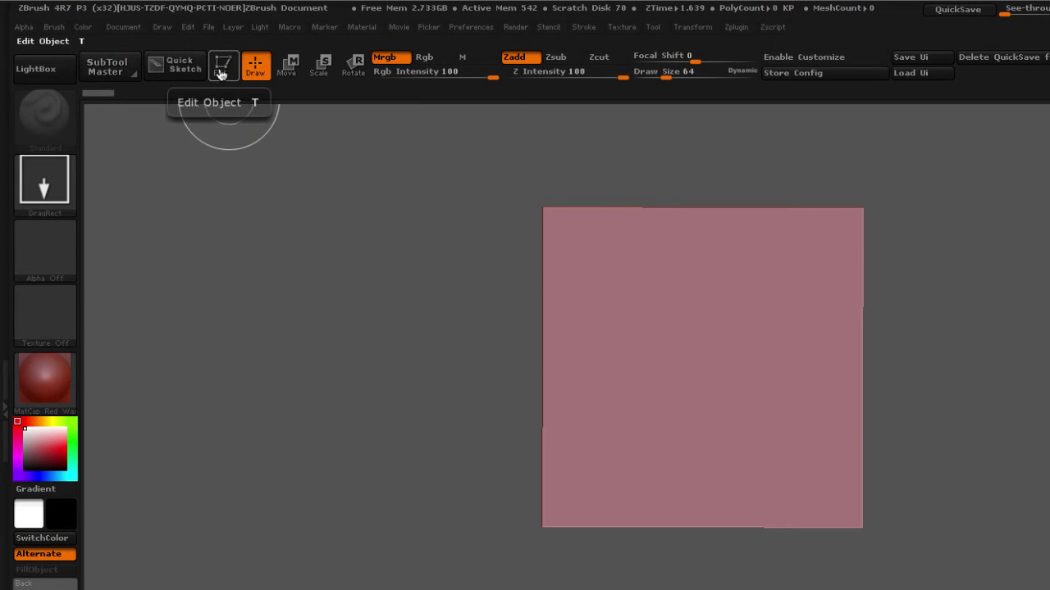
pyautogui.press('t')
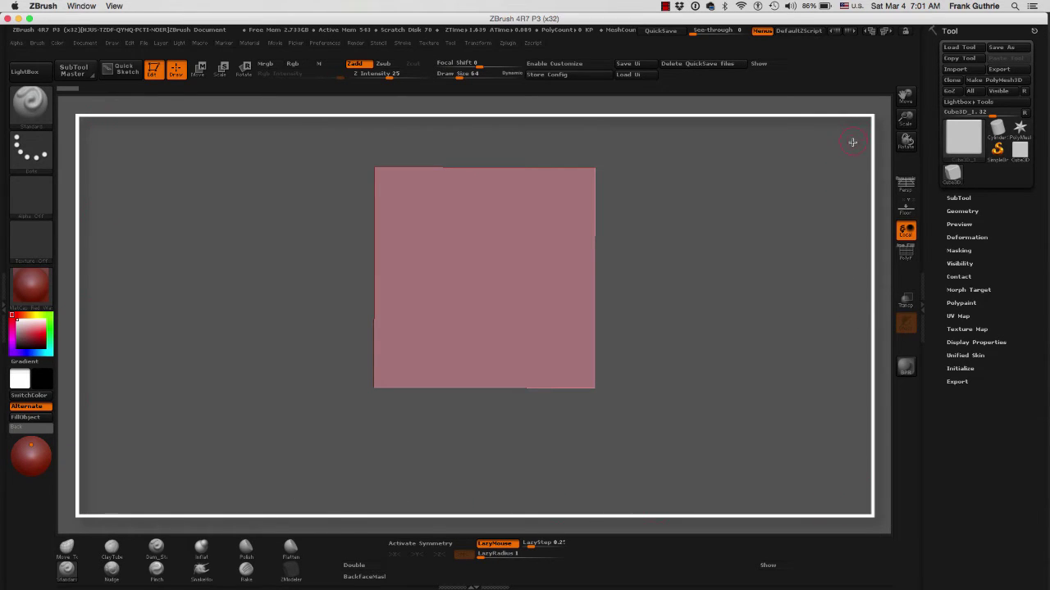
# Turn on the PolyFrame display to show the cube's wireframe.
pyautogui.moveTo(706, 203); pyautogui.dragTo(870, 180)
pyautogui.moveTo(863, 105); pyautogui.dragTo(897, 109)
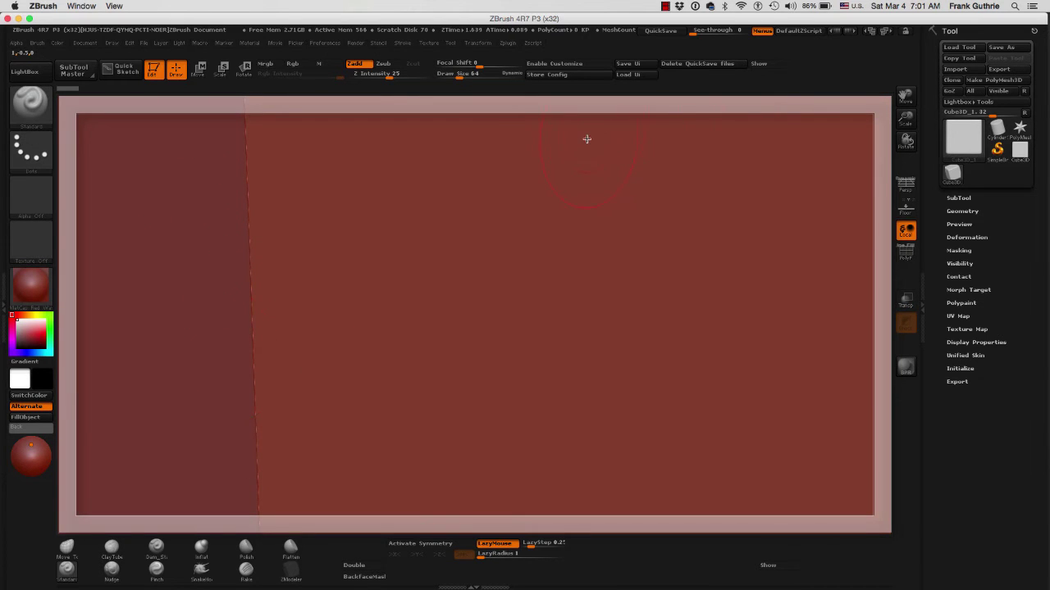
pyautogui.press('f')
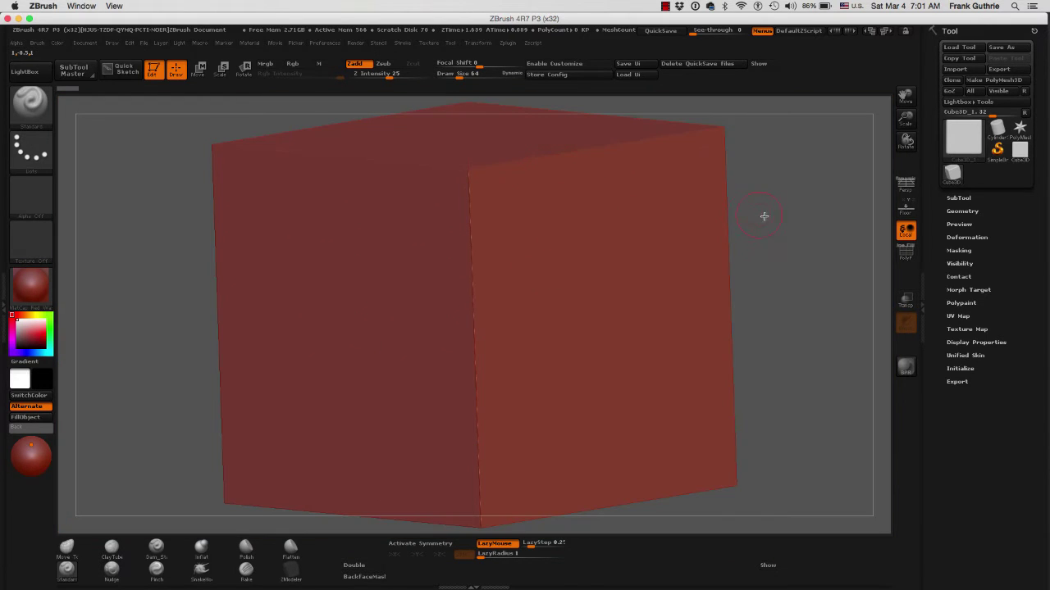
pyautogui.moveTo(772, 211)
pyautogui.mouseDown()
pyautogui.moveTo(787, 211)
pyautogui.moveTo(785, 187)
pyautogui.moveTo(796, 185)
pyautogui.moveTo(766, 201)
pyautogui.moveTo(771, 222)
pyautogui.moveTo(773, 206)
pyautogui.mouseUp()
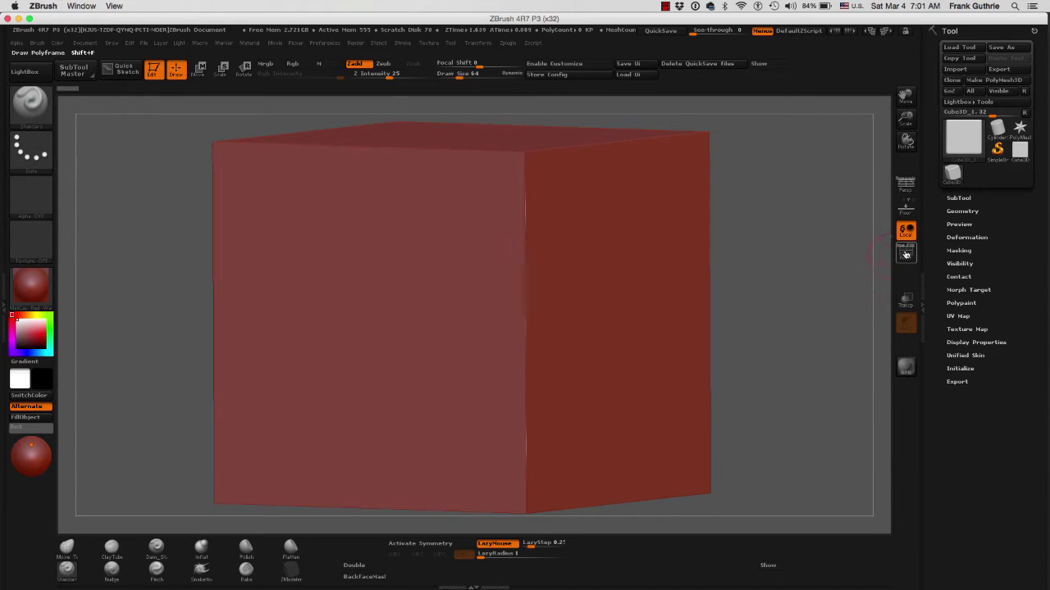
pyautogui.click(963, 136)
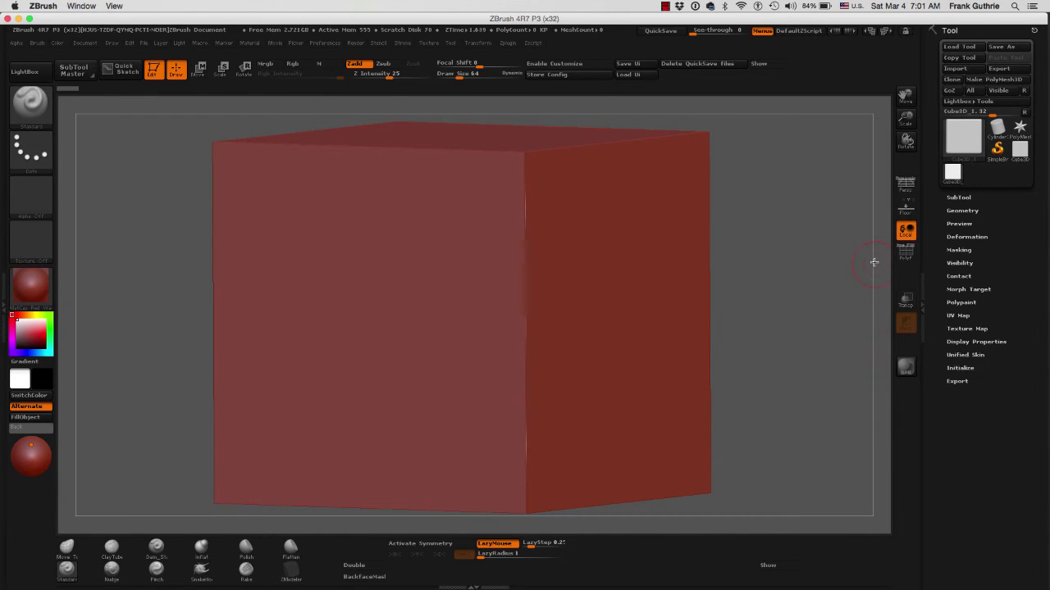
pyautogui.click(905, 253)
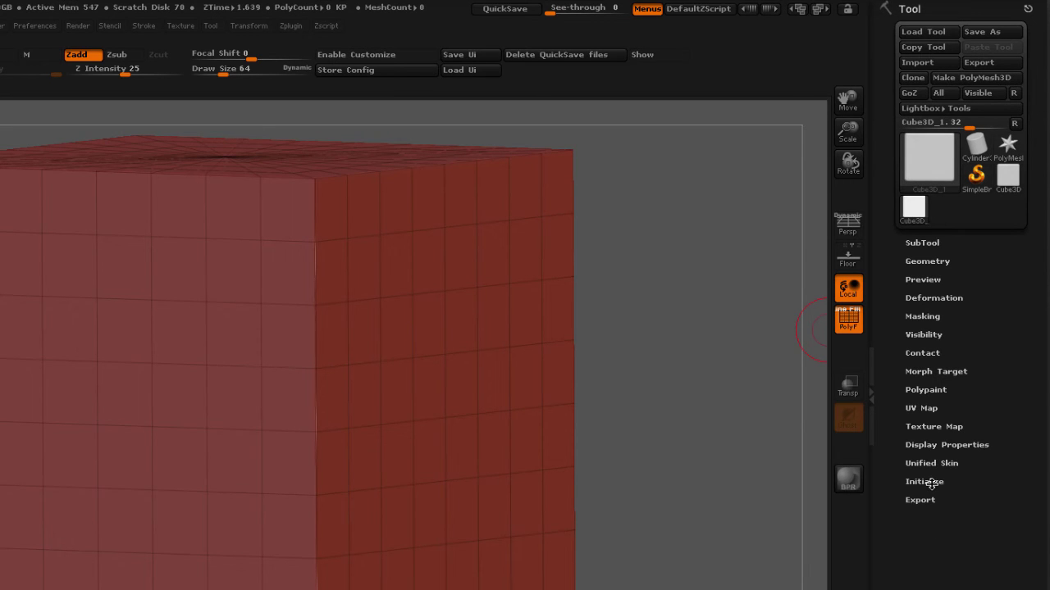
# In the cube's Initialize settings, set X Size 42, Y Size 50, Z Size 70, Twist 0.36419 and HDivide 12.
pyautogui.click(925, 482)
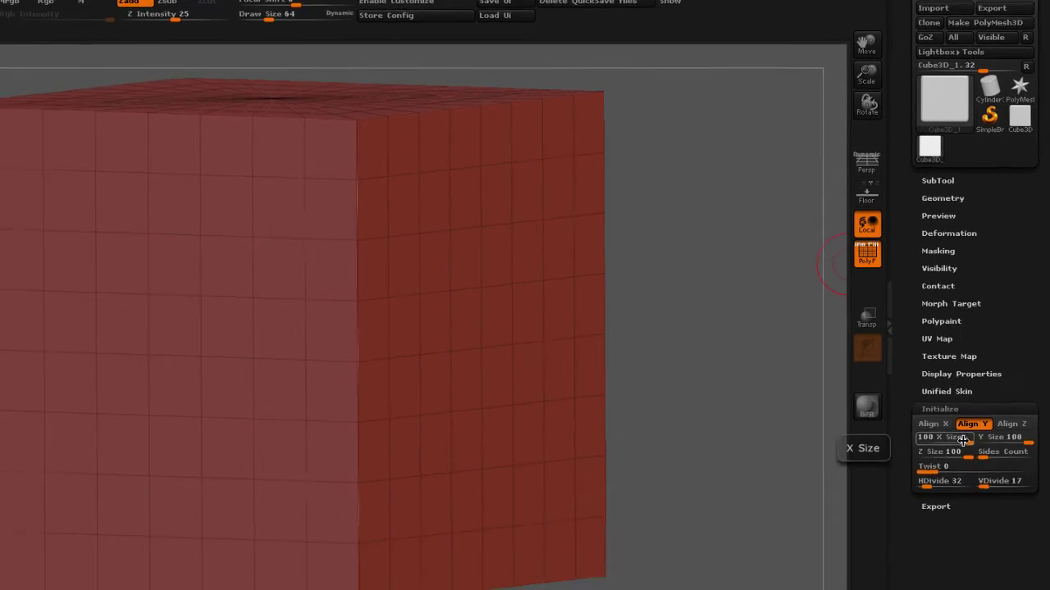
pyautogui.moveTo(962, 439); pyautogui.dragTo(941, 440)
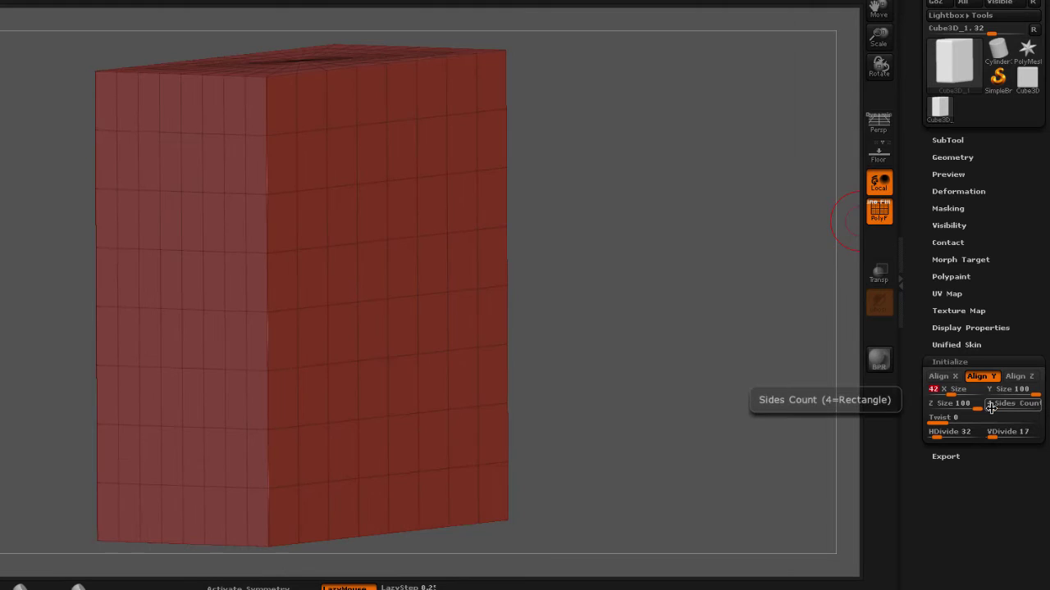
pyautogui.moveTo(1005, 397); pyautogui.dragTo(988, 435)
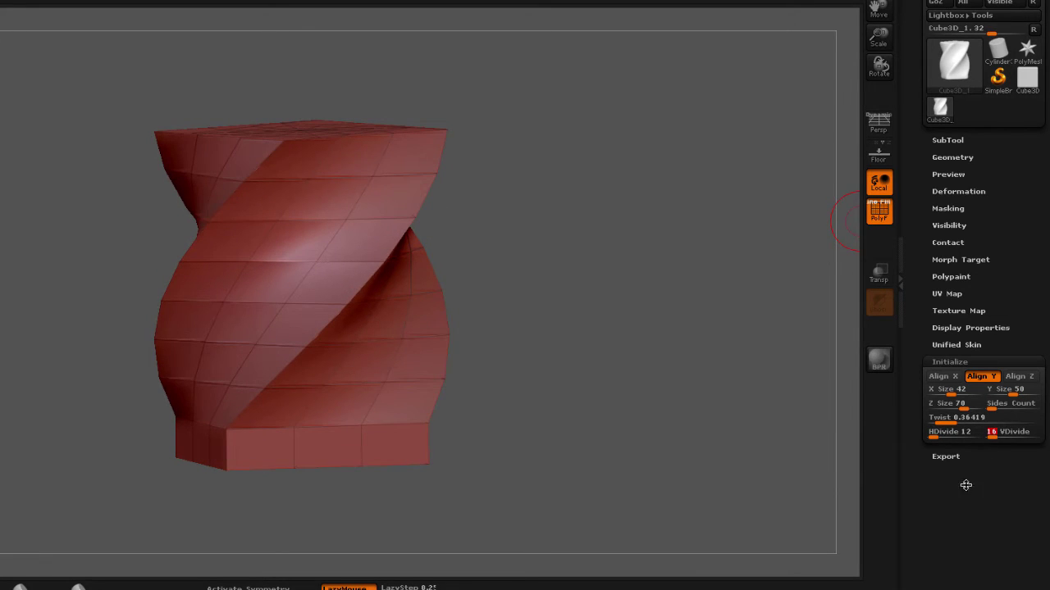
pyautogui.click(951, 82)
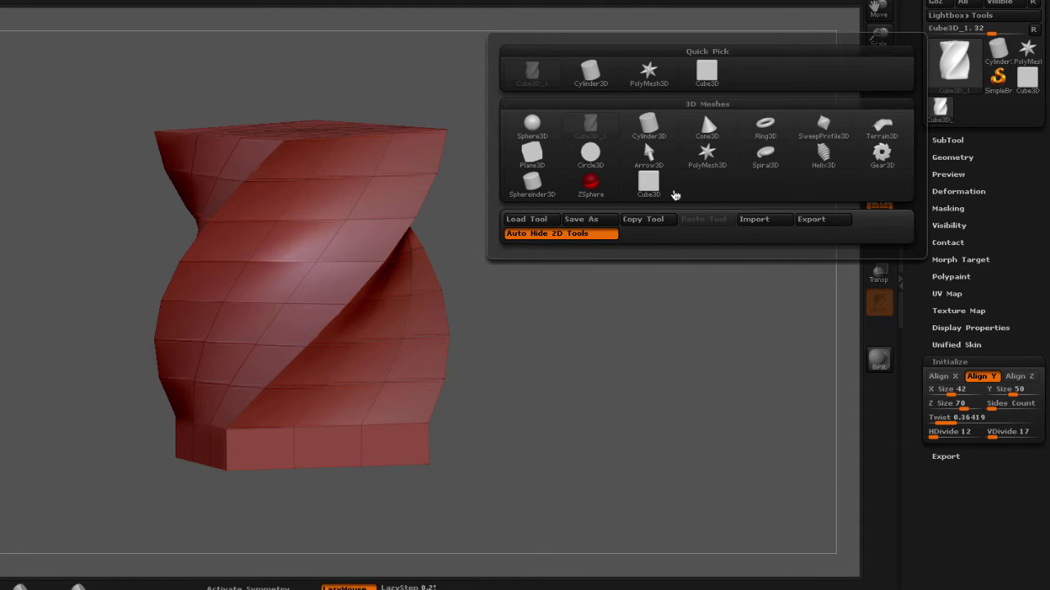
pyautogui.moveTo(529, 128)
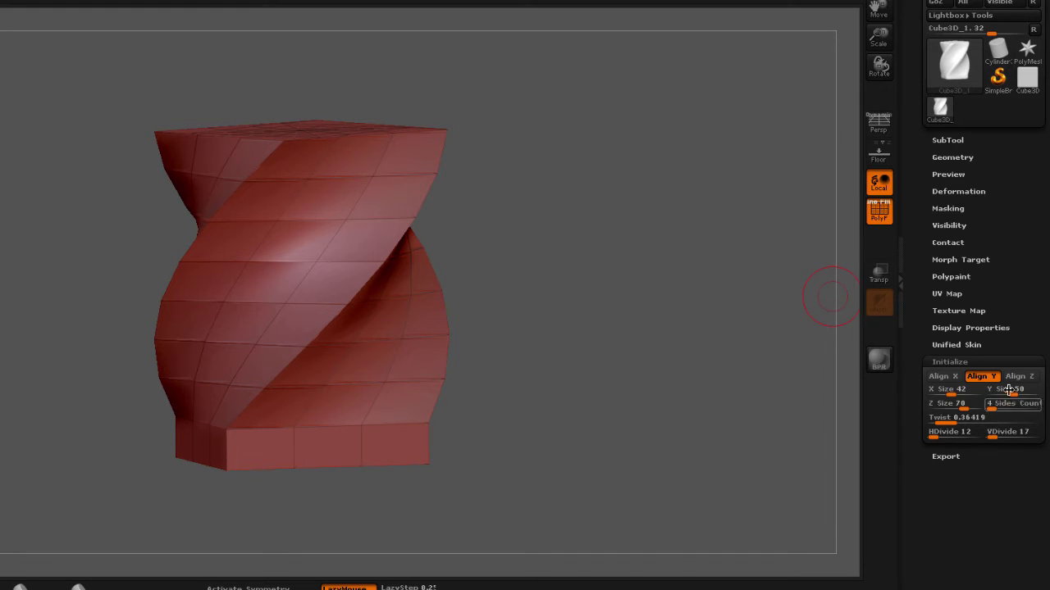
pyautogui.click(953, 59)
pyautogui.moveTo(654, 125)
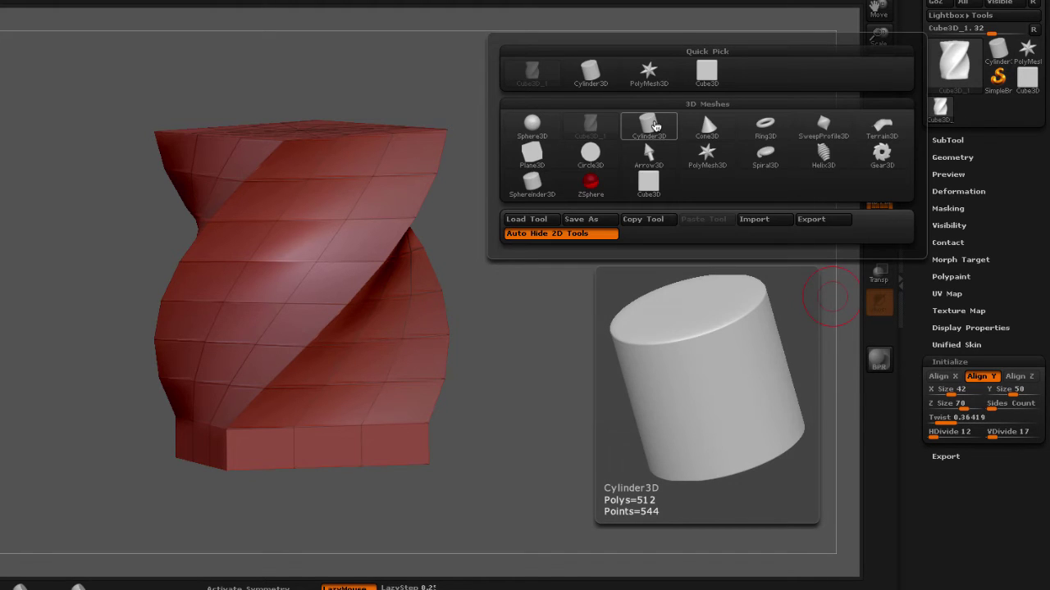
pyautogui.moveTo(702, 129)
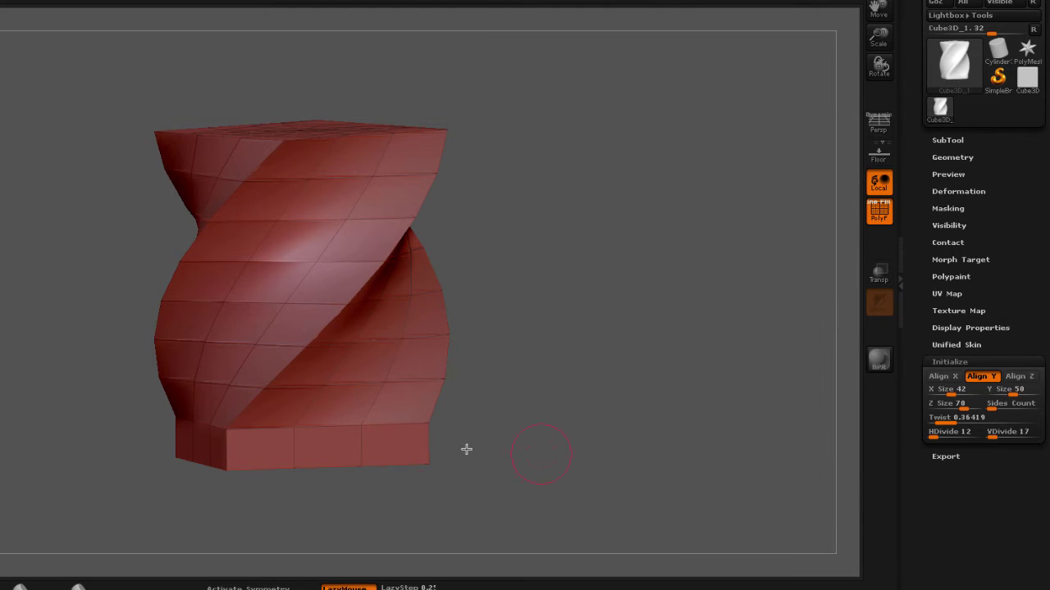
# Convert the twisted cube to a PolyMesh3D, then clear it from the canvas outside Edit mode.
pyautogui.click(344, 215)
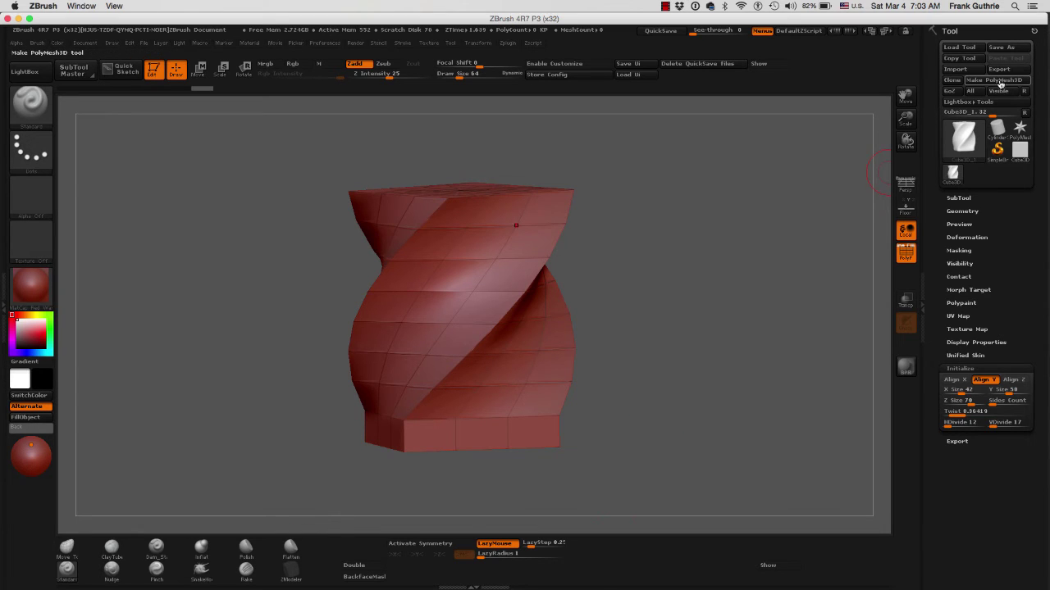
pyautogui.click(1000, 83)
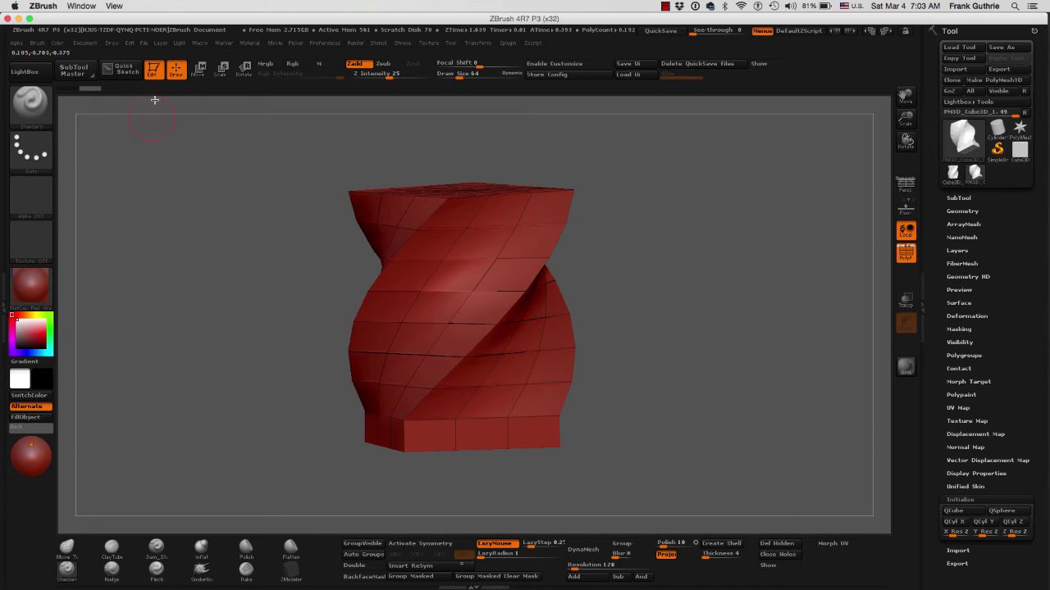
pyautogui.press('t')
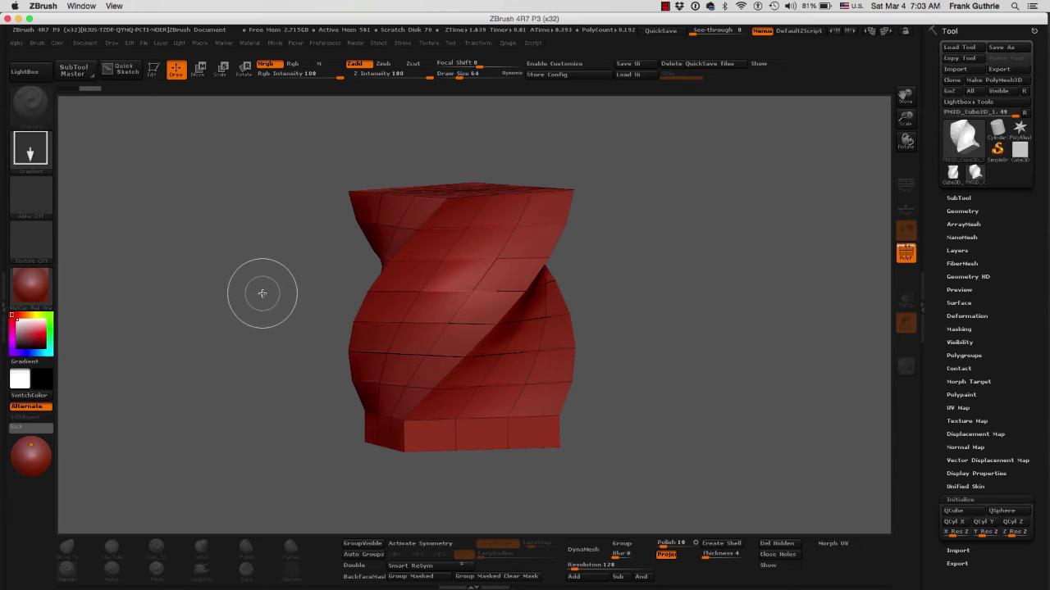
pyautogui.press('super+n')
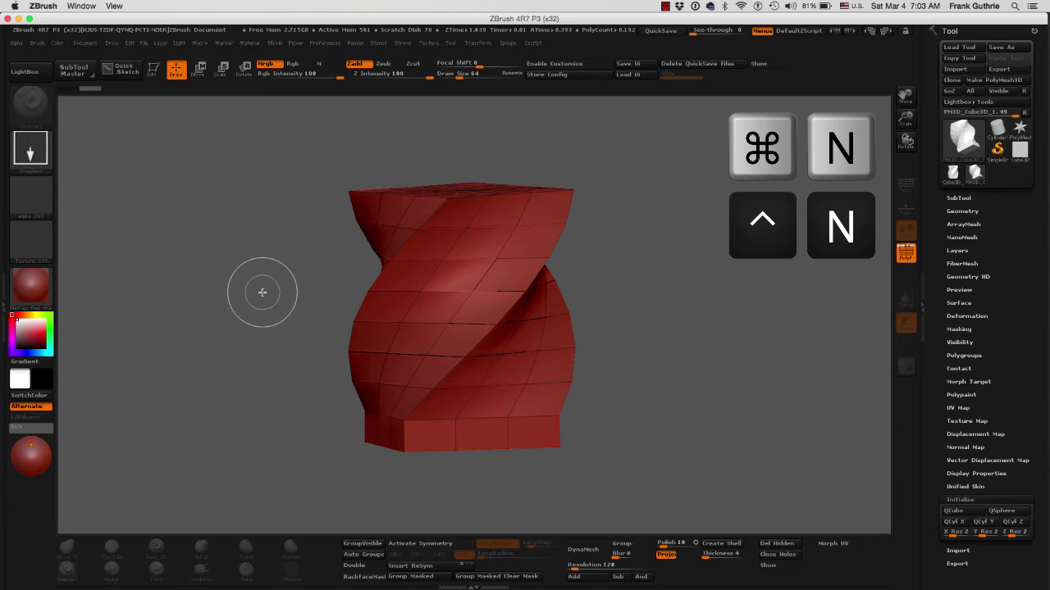
# Draw a Sphere3D primitive on the empty canvas, put it in Edit mode and frame it.
pyautogui.click(962, 137)
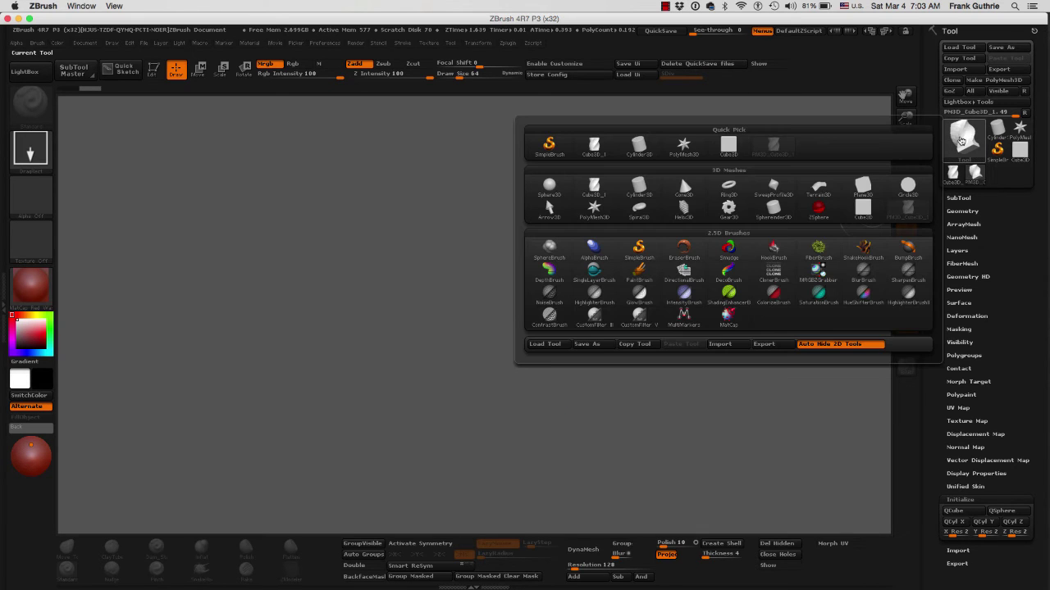
pyautogui.click(548, 187)
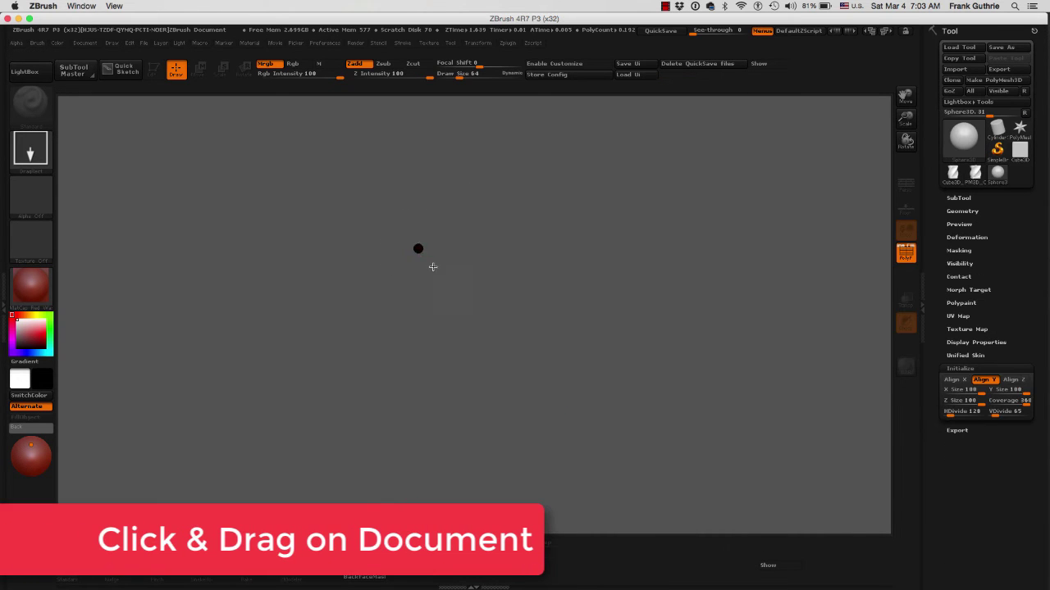
pyautogui.moveTo(419, 248)
pyautogui.mouseDown()
pyautogui.moveTo(549, 410)
pyautogui.moveTo(475, 468)
pyautogui.moveTo(434, 468)
pyautogui.moveTo(423, 428)
pyautogui.moveTo(410, 443)
pyautogui.moveTo(417, 460)
pyautogui.mouseUp()
pyautogui.press('t')
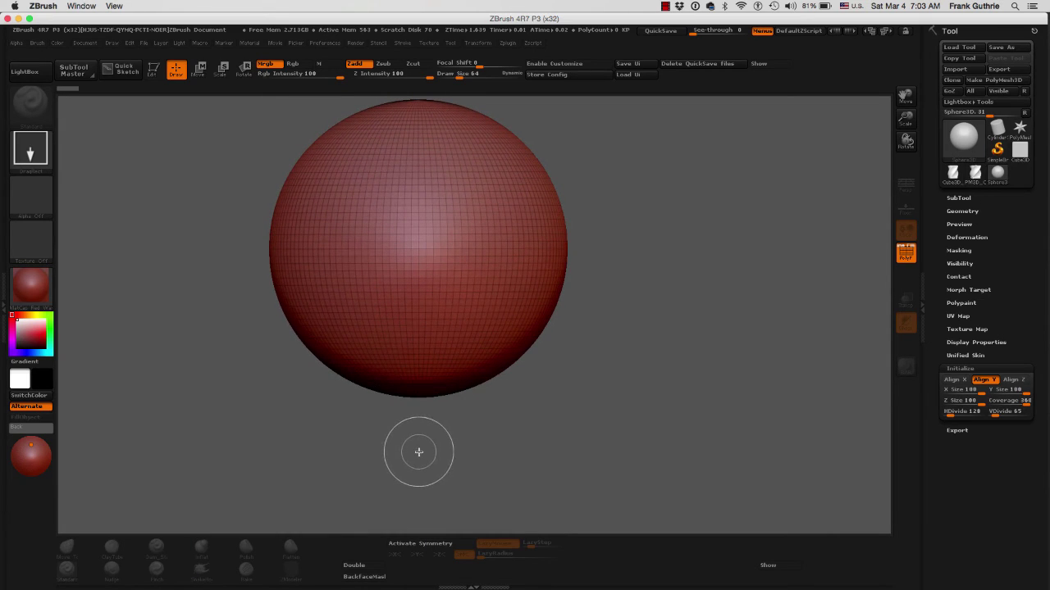
pyautogui.press('t')
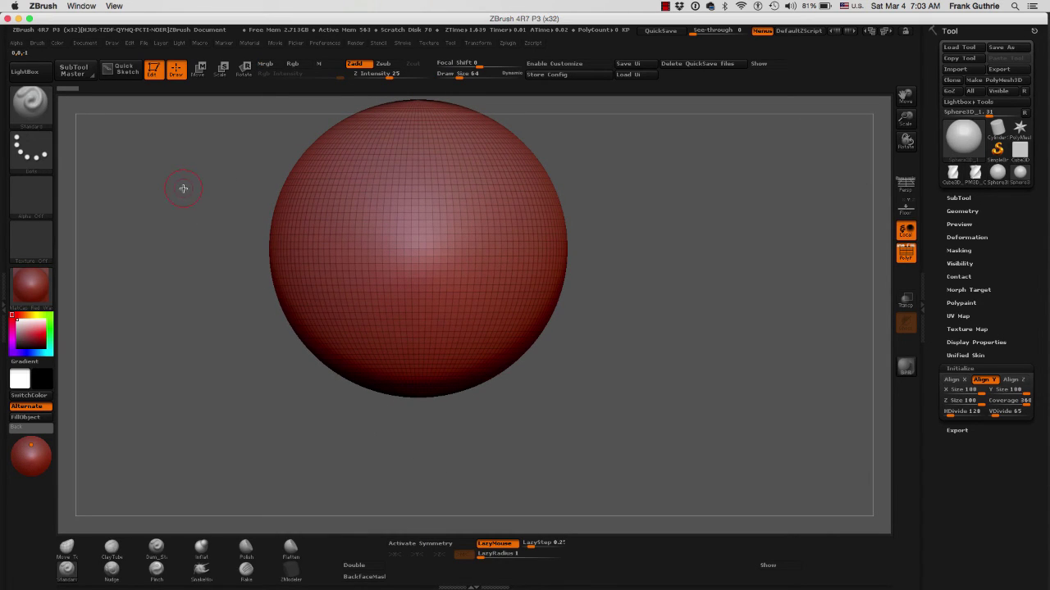
pyautogui.press('f')
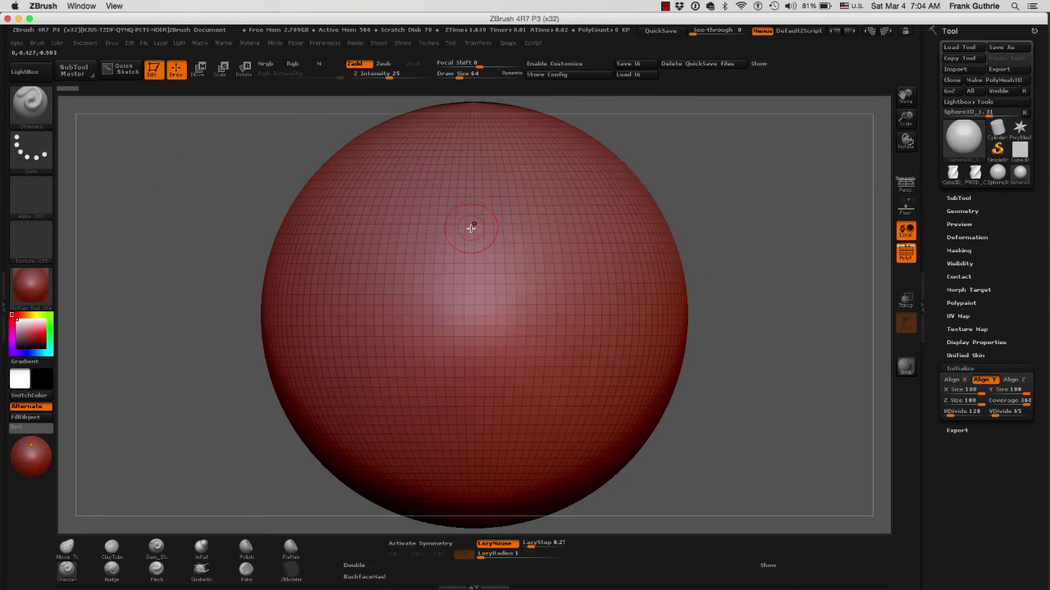
# Set the brush Draw Size to 175 and convert the sphere primitive to a PolyMesh3D.
pyautogui.press('s')
pyautogui.moveTo(470, 227); pyautogui.dragTo(480, 227)
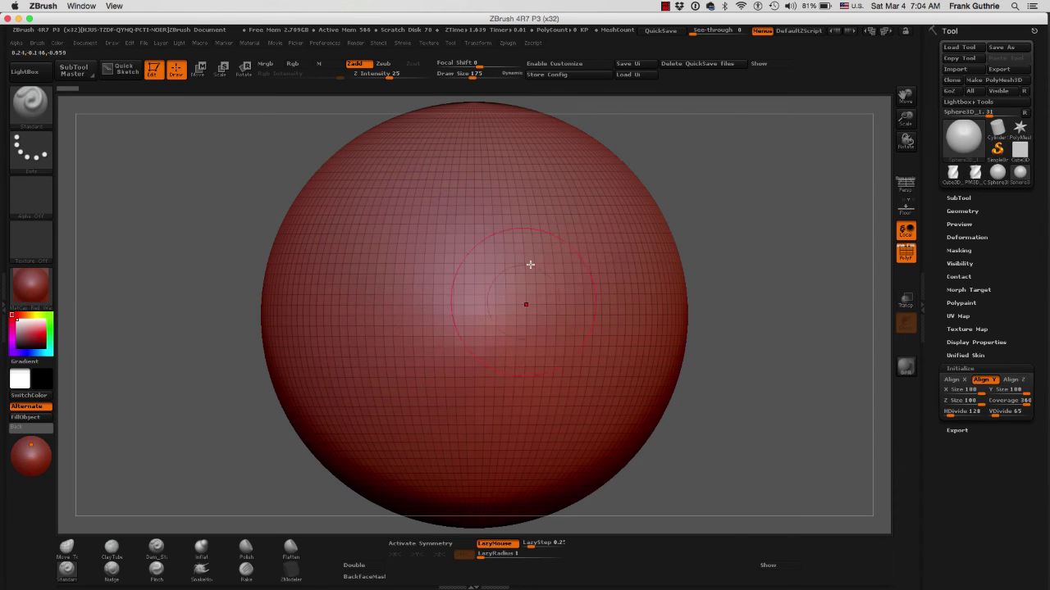
pyautogui.click(458, 220)
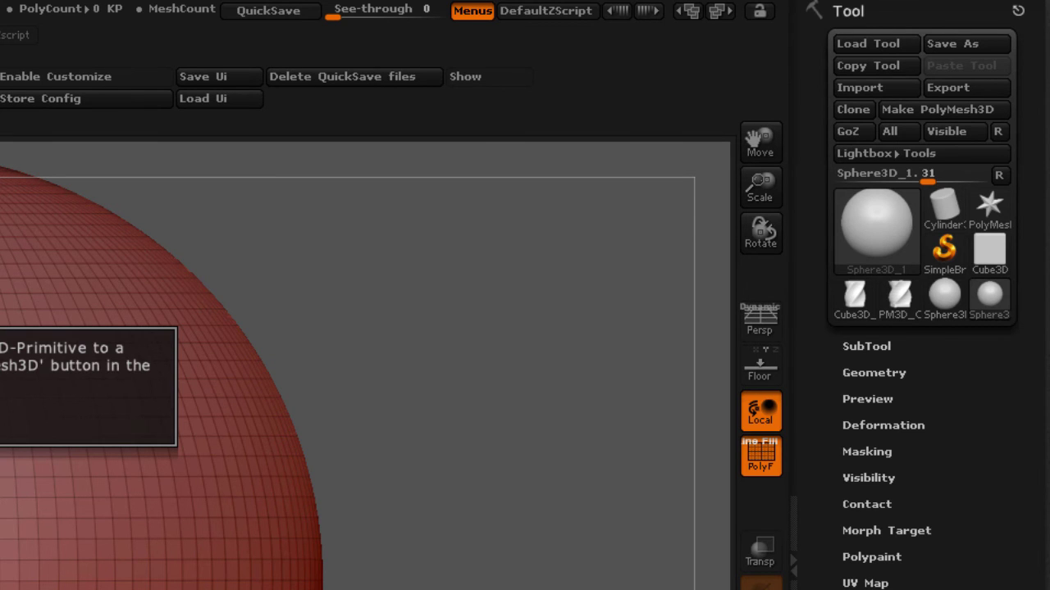
pyautogui.click(928, 111)
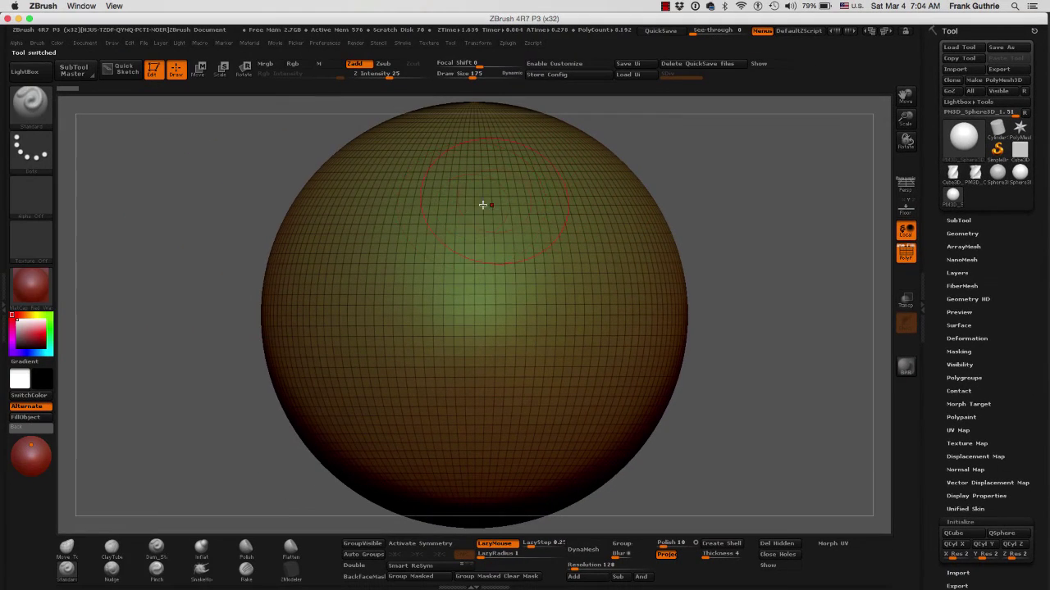
# Sculpt raised strokes across the front of the sphere with the Standard brush and turn off the PolyFrame display.
pyautogui.moveTo(375, 307)
pyautogui.mouseDown()
pyautogui.moveTo(476, 379)
pyautogui.moveTo(530, 328)
pyautogui.moveTo(511, 239)
pyautogui.mouseUp()
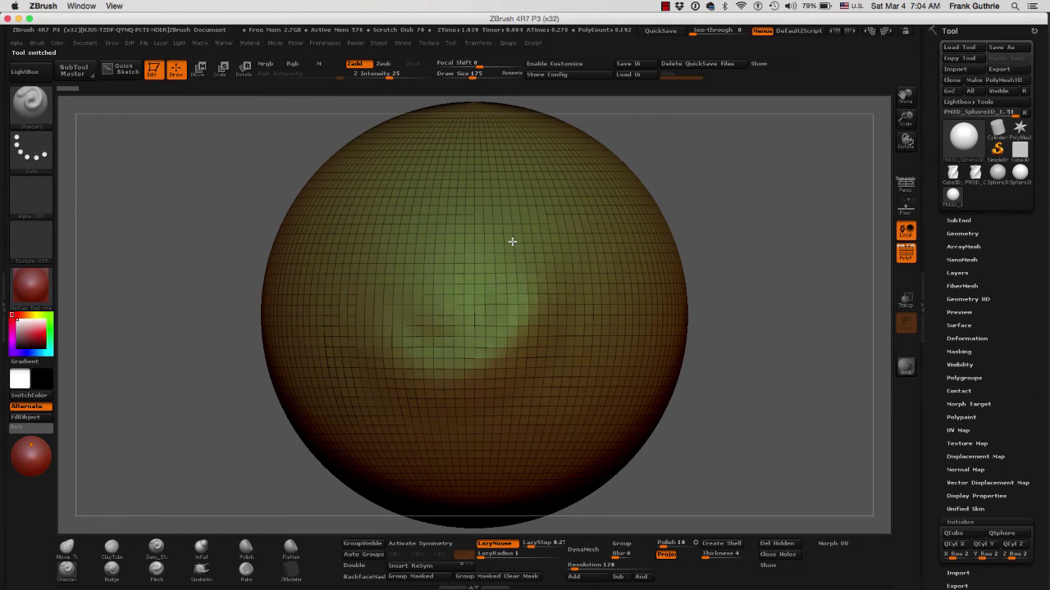
pyautogui.click(910, 257)
pyautogui.moveTo(481, 297)
pyautogui.mouseDown()
pyautogui.moveTo(532, 247)
pyautogui.moveTo(476, 222)
pyautogui.mouseUp()
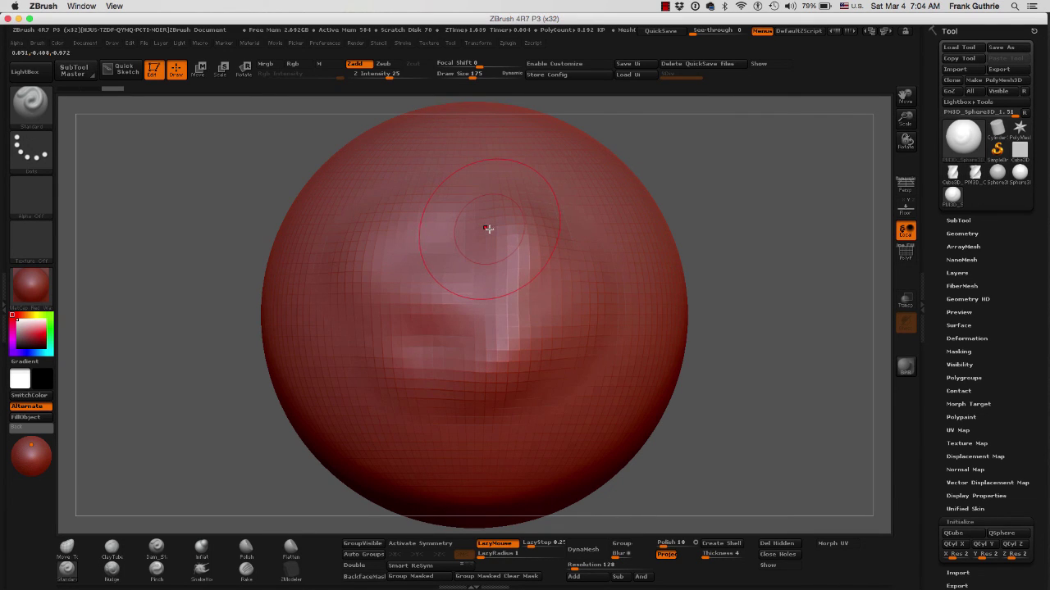